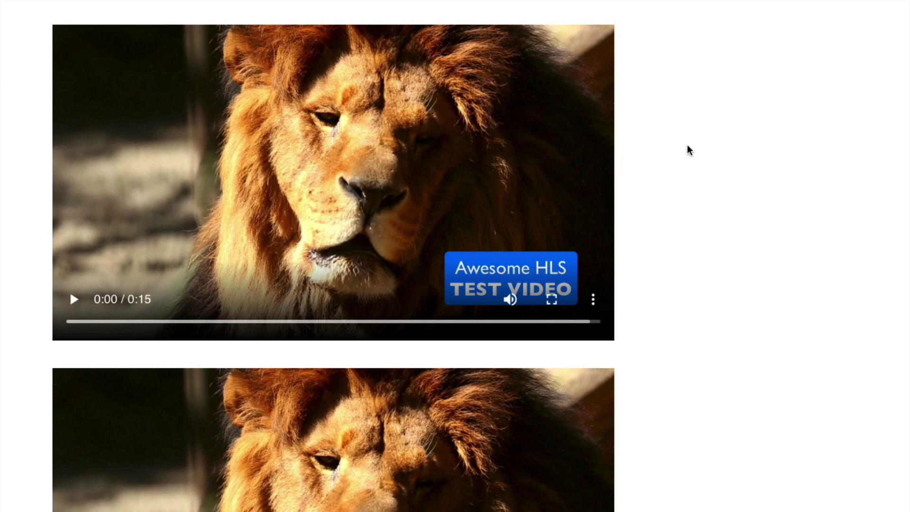
Step: Check the first lion video's Save Video As option and its ⋮ menu Download option
right_click(349, 158)
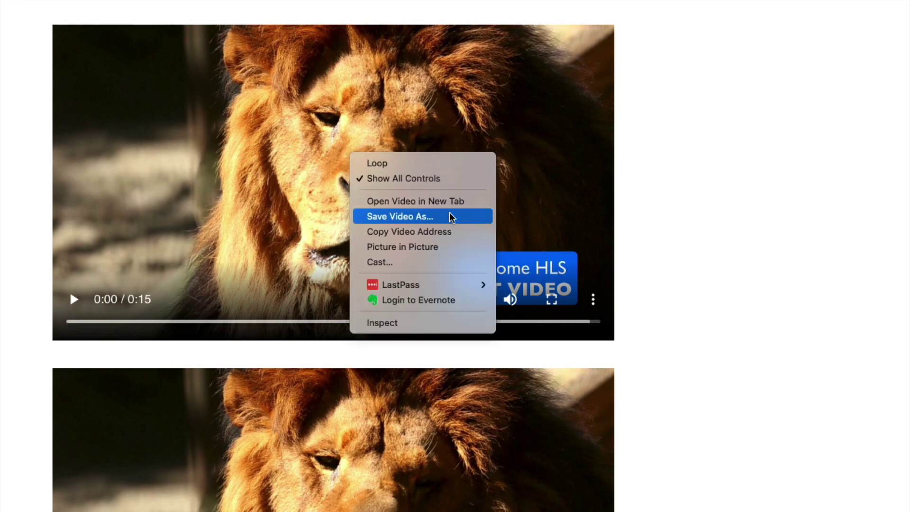
left_click(571, 197)
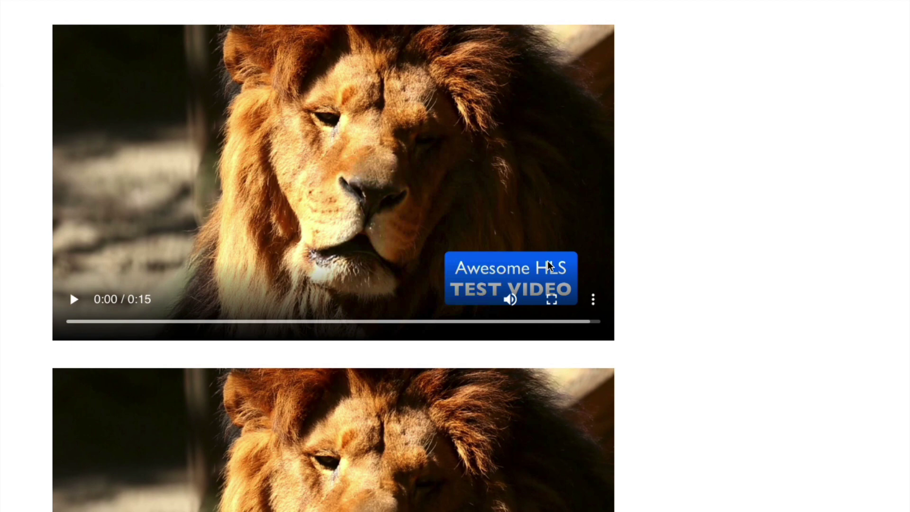
left_click(594, 302)
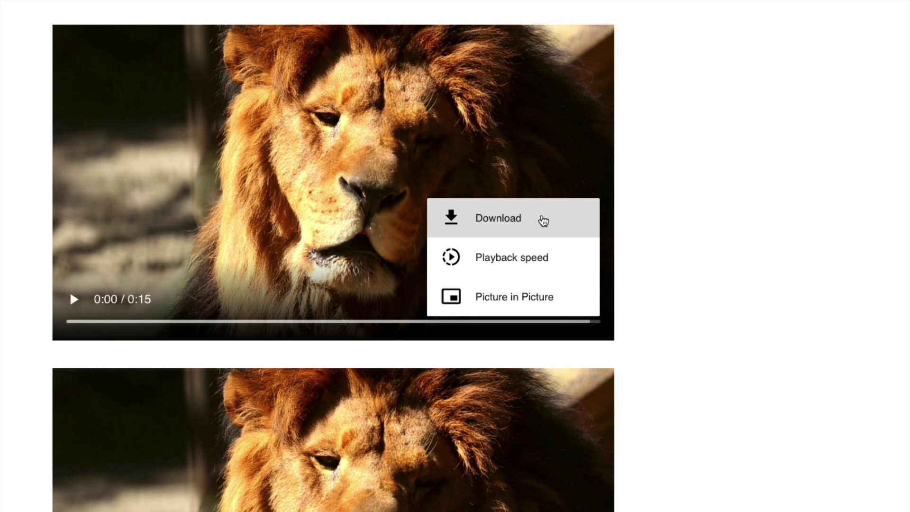
Step: Play the lion video for a few seconds, then pause it
left_click(321, 229)
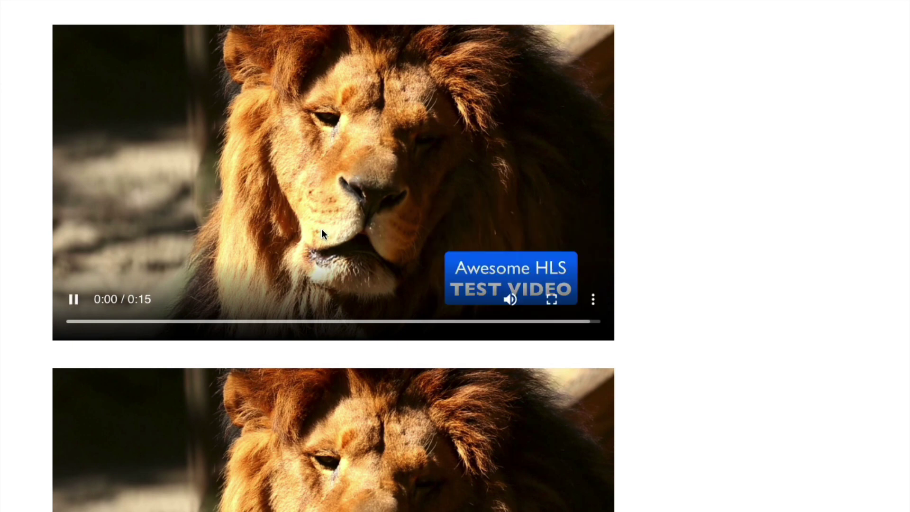
right_click(298, 225)
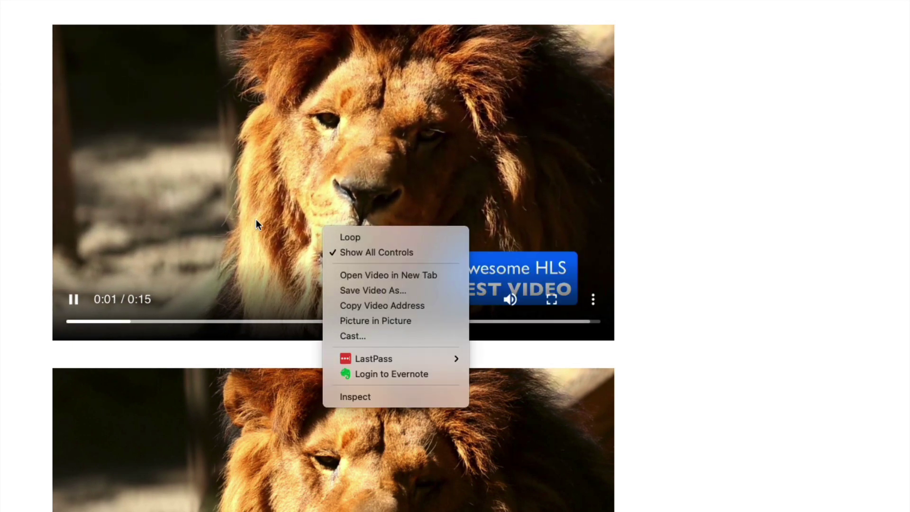
left_click(119, 308)
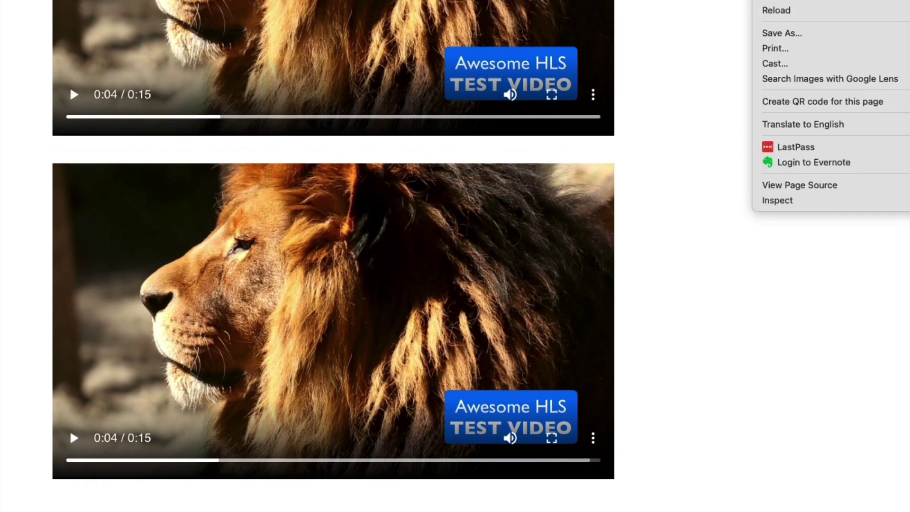
scroll(669, 114, "up", 5)
right_click(668, 114)
right_click(708, 391)
left_click(736, 304)
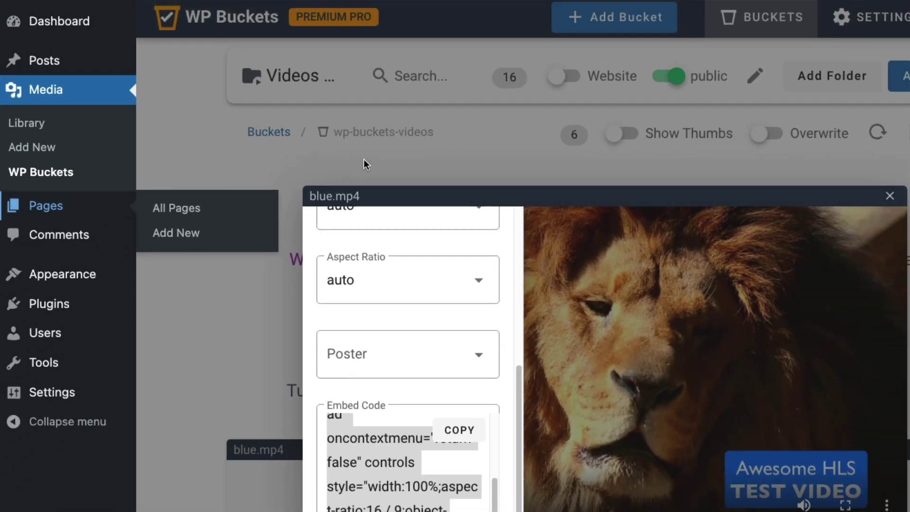
Step: Dismiss the blue.mp4 dialog to get back to the wp-buckets-videos file list
left_click(364, 159)
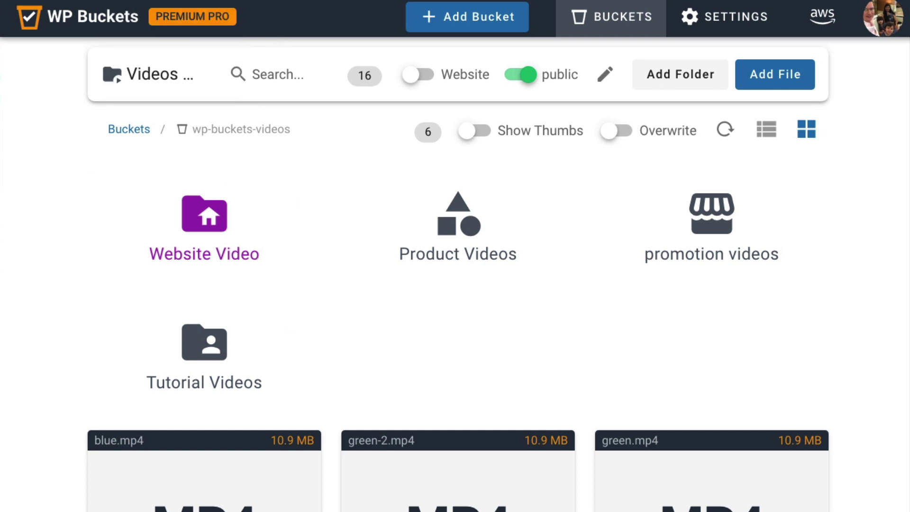
scroll(272, 405, "down", 3)
scroll(272, 406, "down", 2)
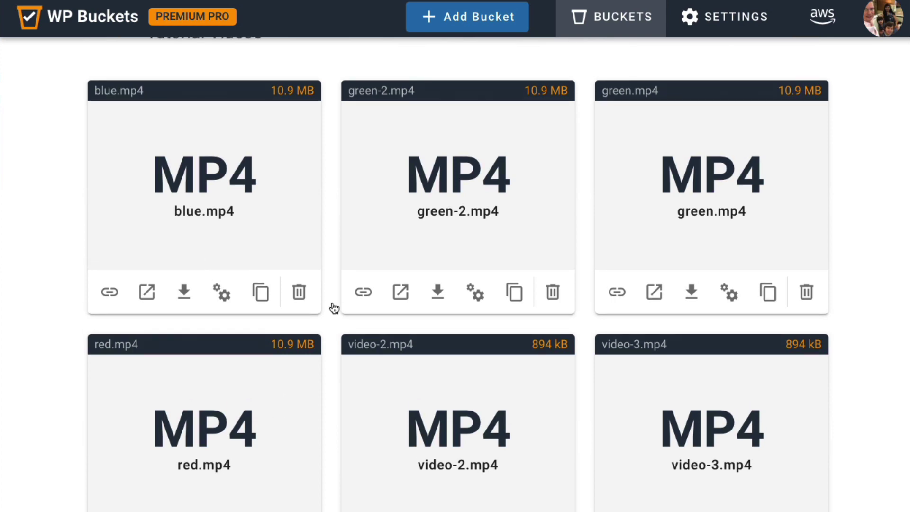
scroll(540, 197, "up", 5)
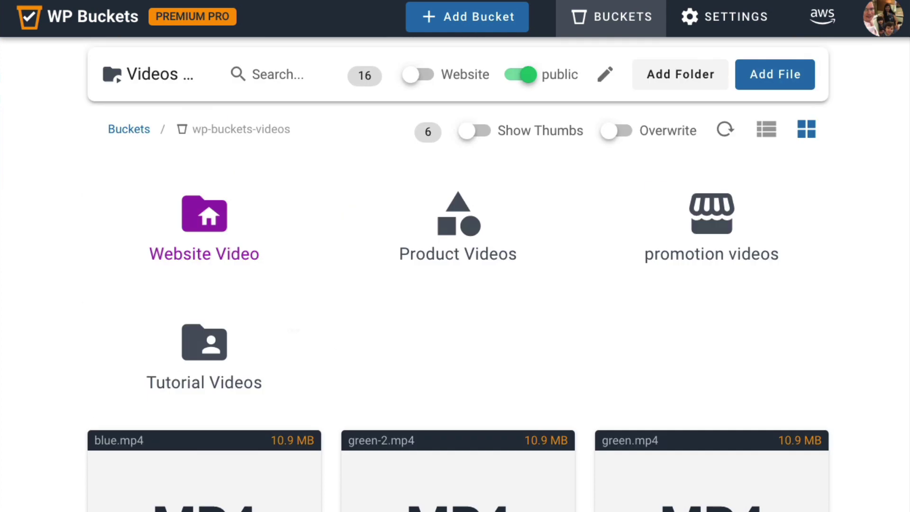
scroll(436, 484, "down", 3)
scroll(459, 274, "down", 1)
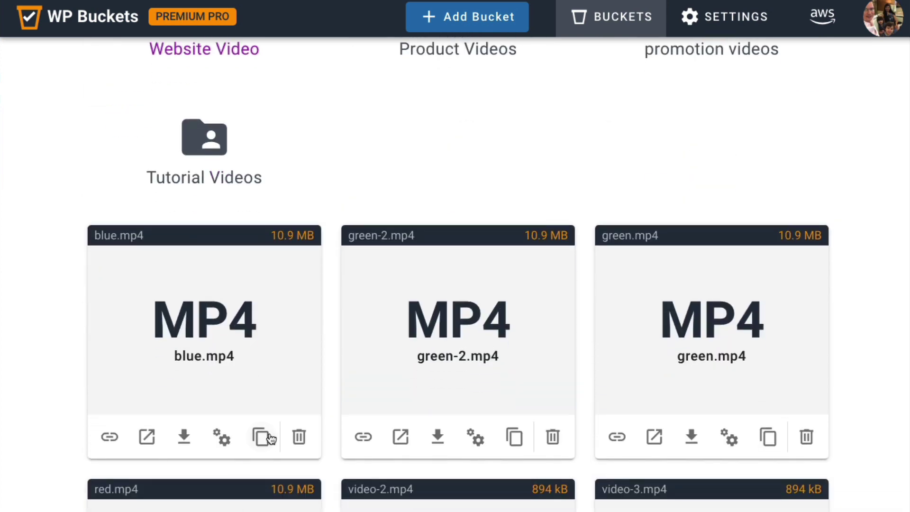
Step: Re-enable No Download in blue.mp4's video tools and select the 'oncontextmenu return false' embed code
left_click(222, 440)
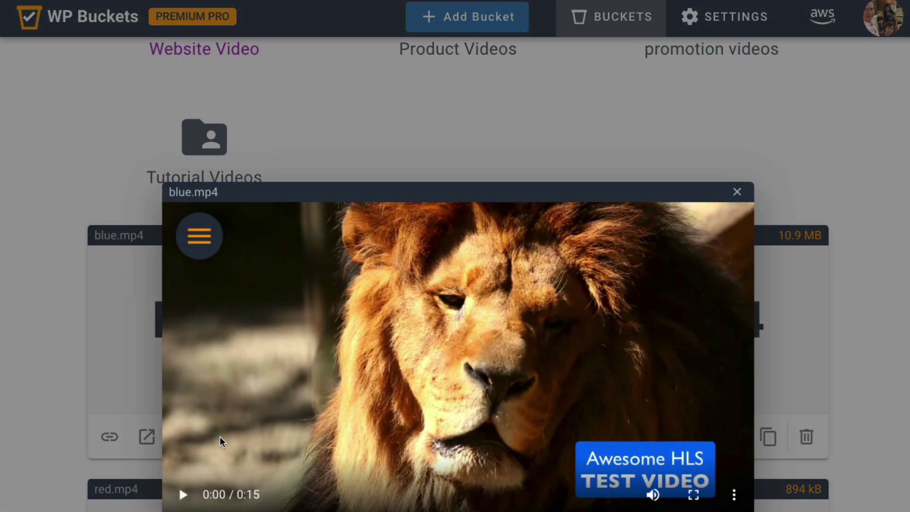
left_click(204, 229)
scroll(367, 356, "up", 5)
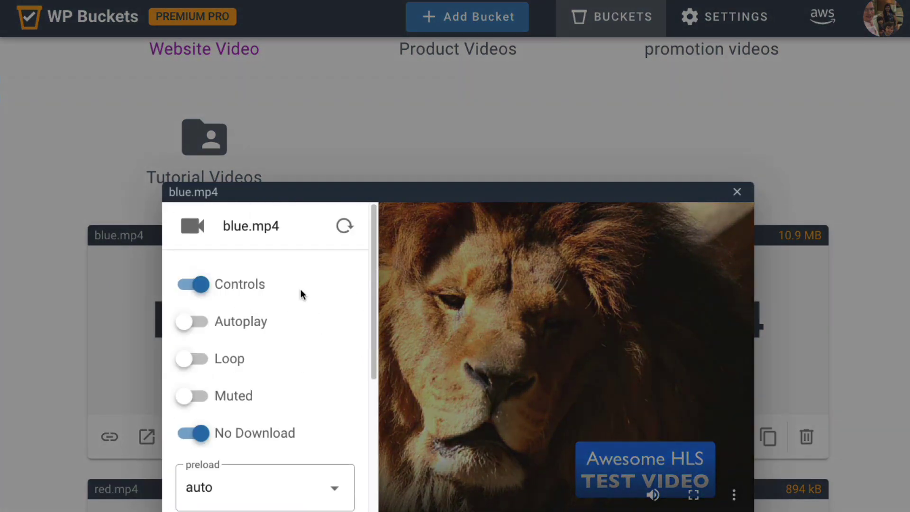
left_click(288, 446)
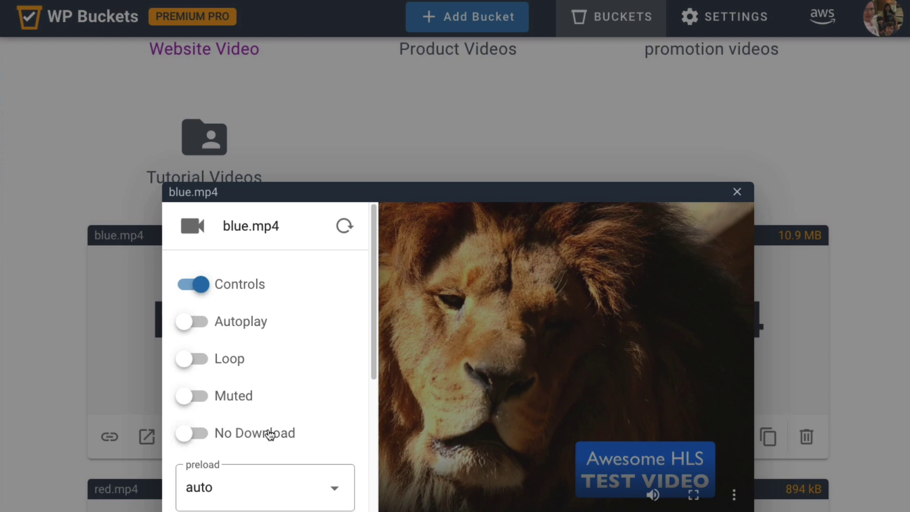
left_click(265, 436)
scroll(348, 413, "down", 2)
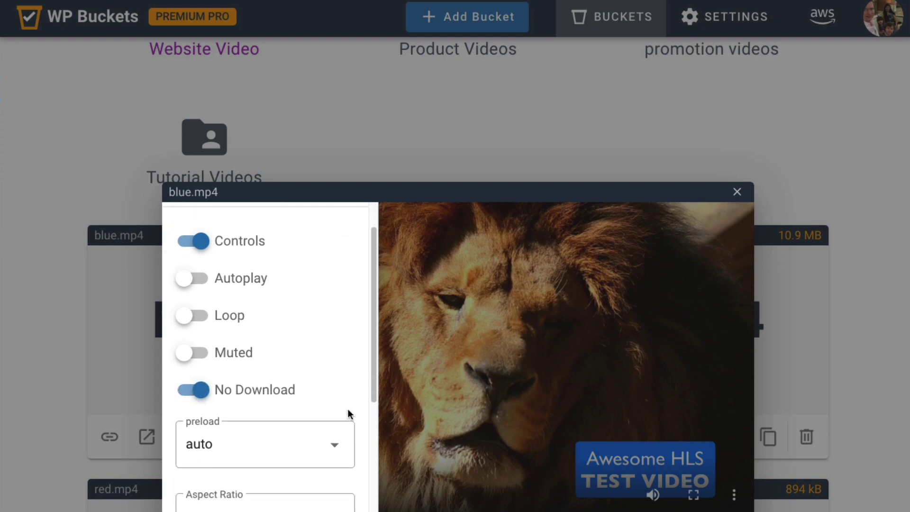
scroll(350, 411, "down", 3)
scroll(352, 411, "down", 2)
scroll(355, 411, "down", 3)
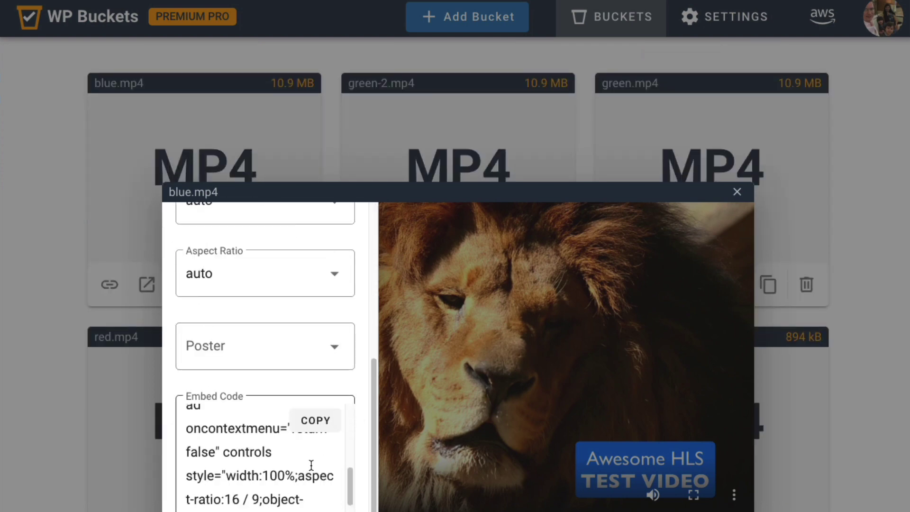
scroll(285, 470, "down", 1)
scroll(278, 482, "up", 1)
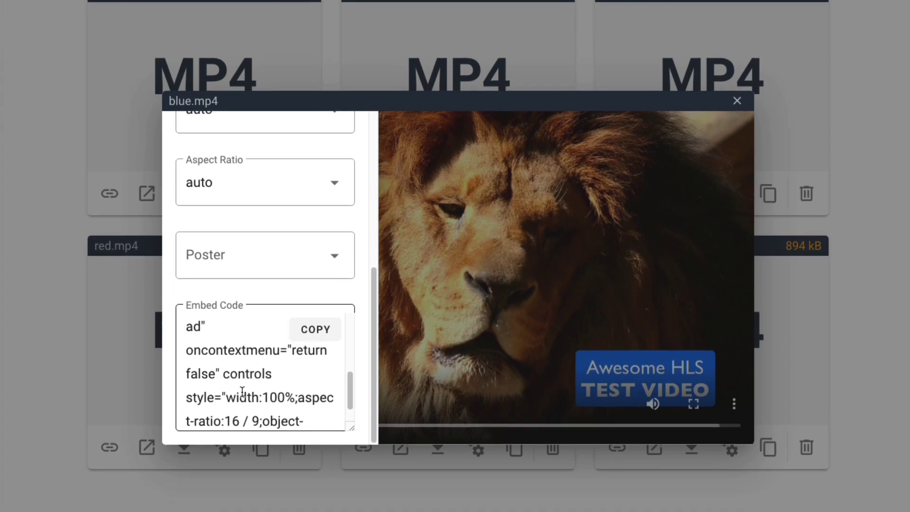
scroll(242, 392, "up", 1)
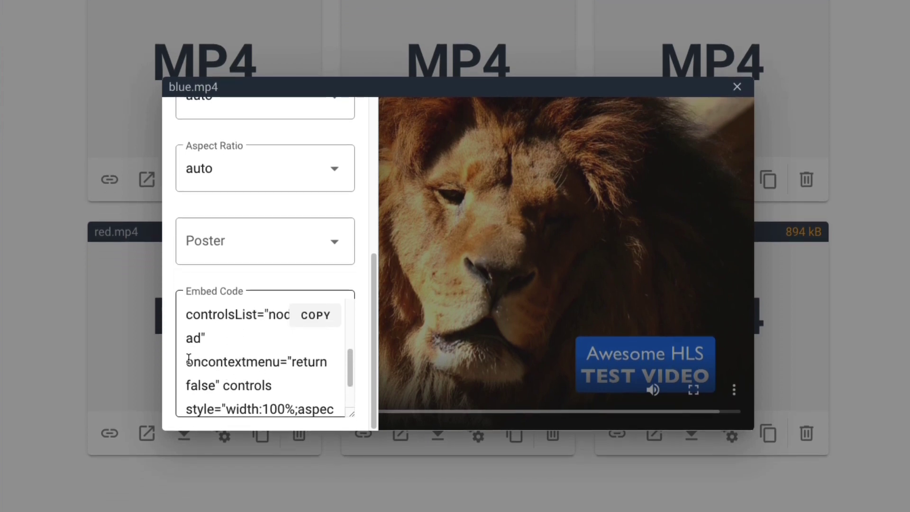
mouse_move(189, 359)
left_mouse_down()
mouse_move(218, 379)
mouse_move(183, 361)
left_mouse_up()
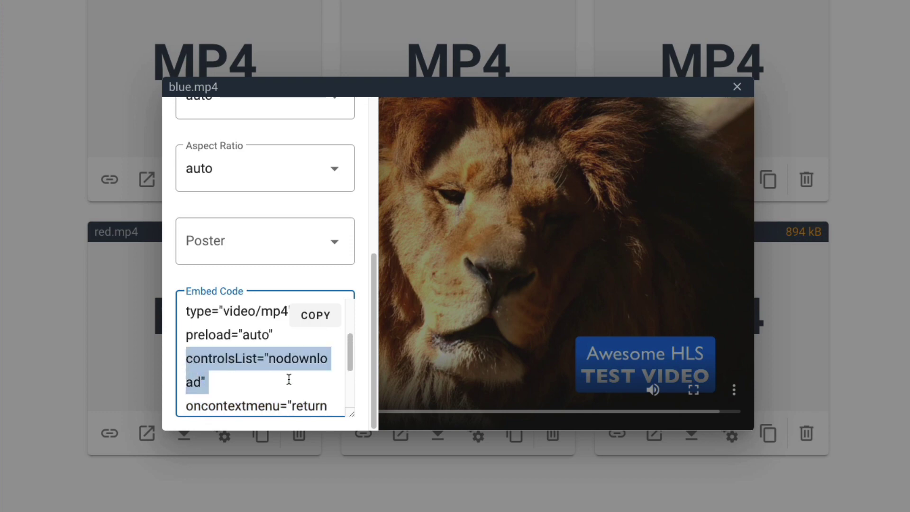